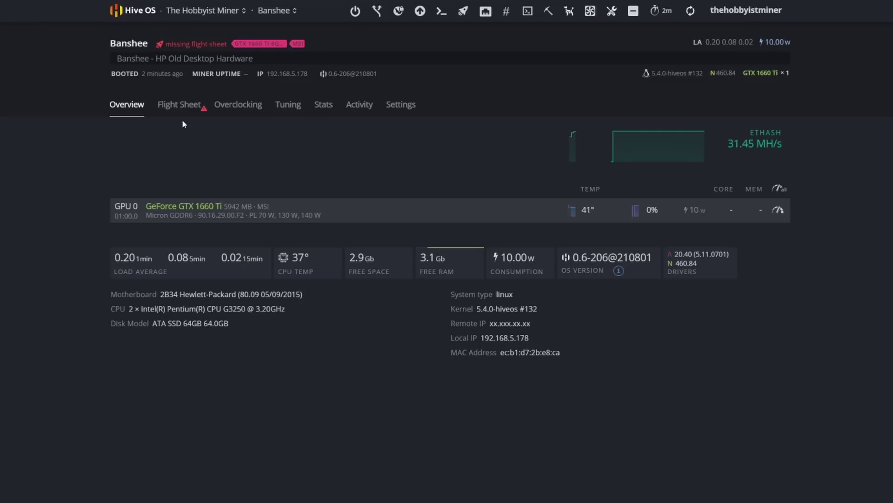
- Open Banshee's flight sheets and expand the Banshee - ETH - Test Bench sheet
{"action": "left_click", "coordinate": [199, 109]}
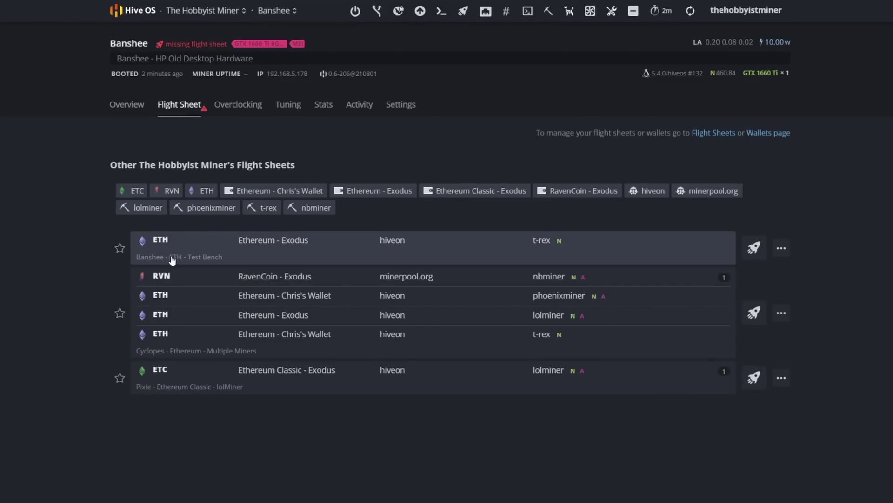
{"action": "left_click", "coordinate": [328, 253]}
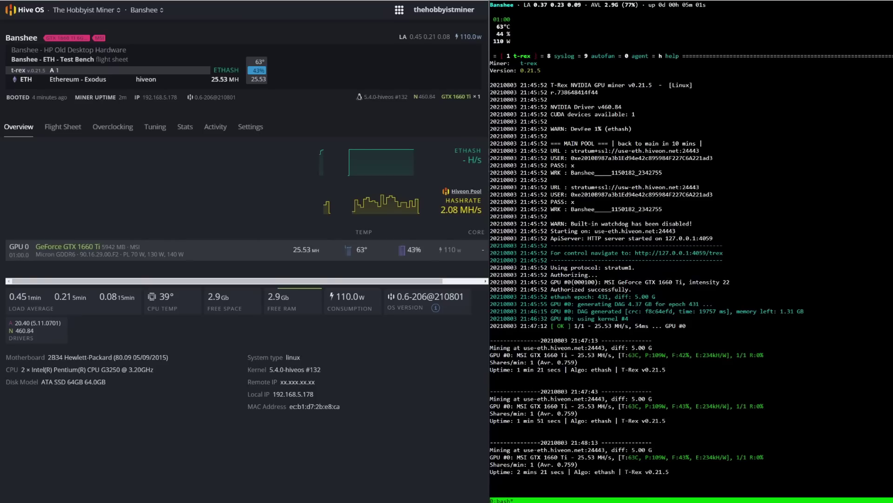
- Overclock GPU 0 (GTX 1660 Ti) to core 850, memory 2200 and fan 90%, and apply it
{"action": "left_click_drag", "start_coordinate": [391, 281], "coordinate": [468, 245]}
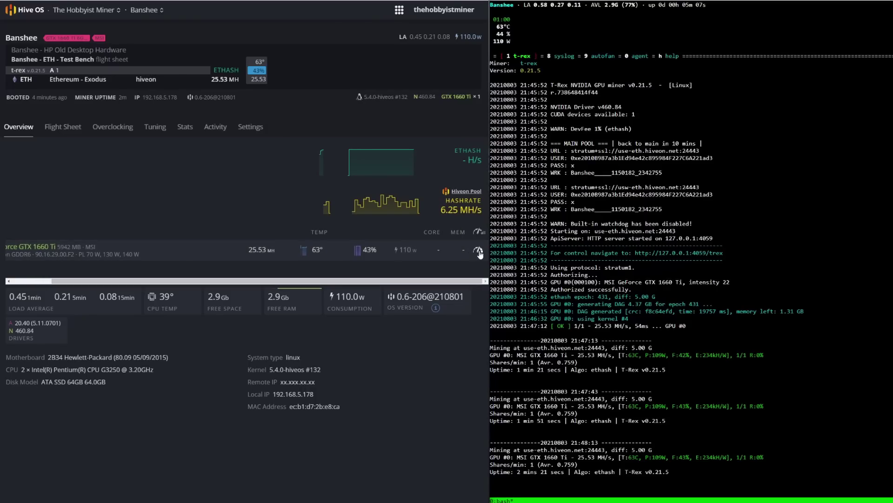
{"action": "left_click", "coordinate": [479, 250]}
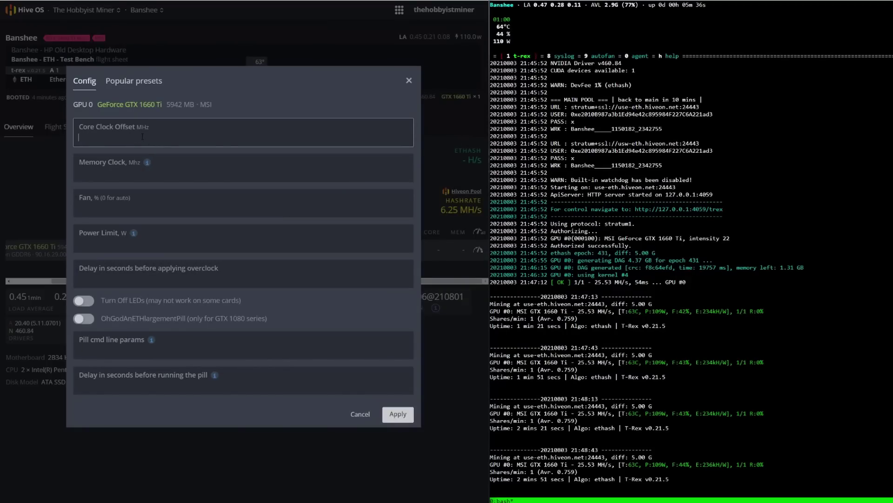
{"action": "type", "text": "850"}
{"action": "left_click", "coordinate": [135, 179]}
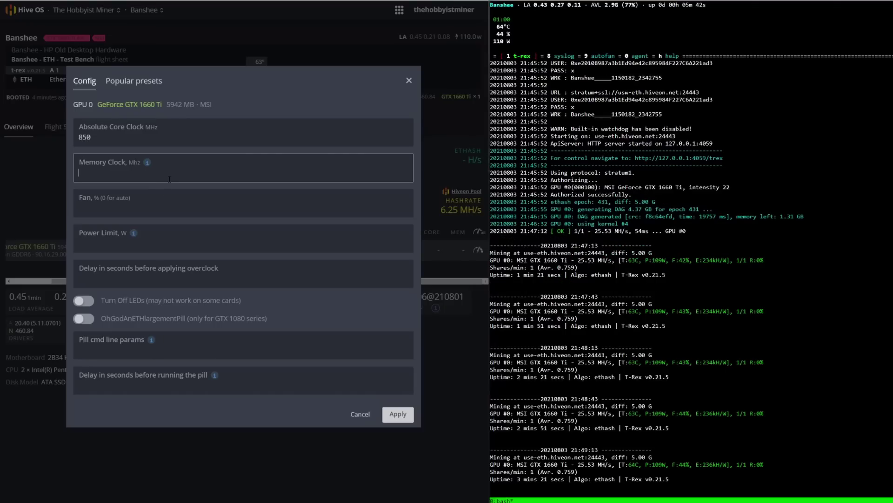
{"action": "type", "text": "2200"}
{"action": "left_click", "coordinate": [125, 192]}
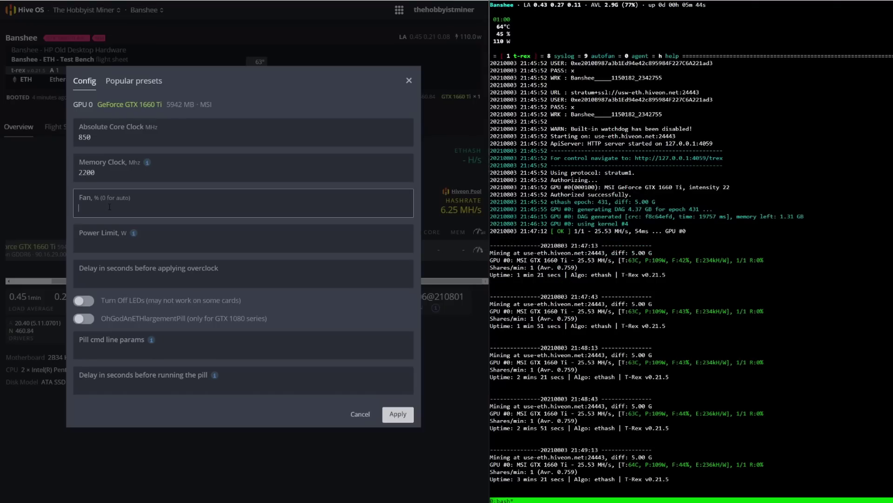
{"action": "type", "text": "80"}
{"action": "key", "text": "BackSpace"}
{"action": "key", "text": "BackSpace"}
{"action": "type", "text": "90"}
{"action": "mouse_move", "coordinate": [134, 235]}
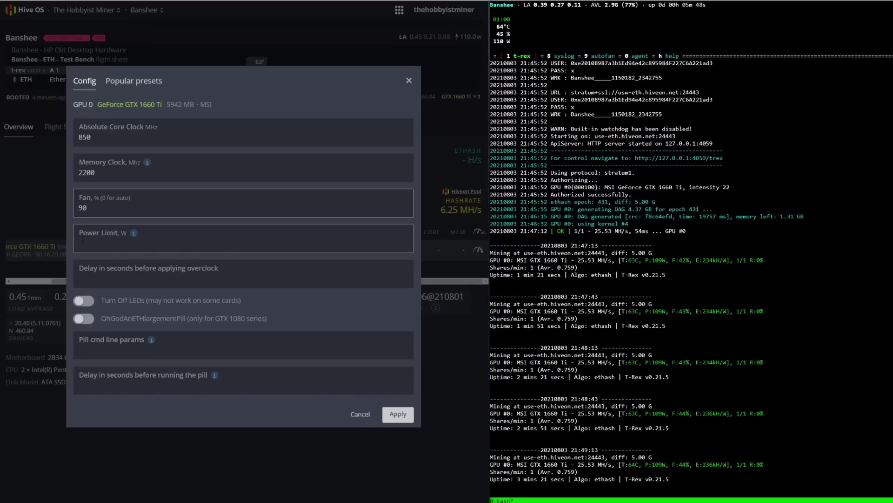
{"action": "left_click", "coordinate": [408, 419]}
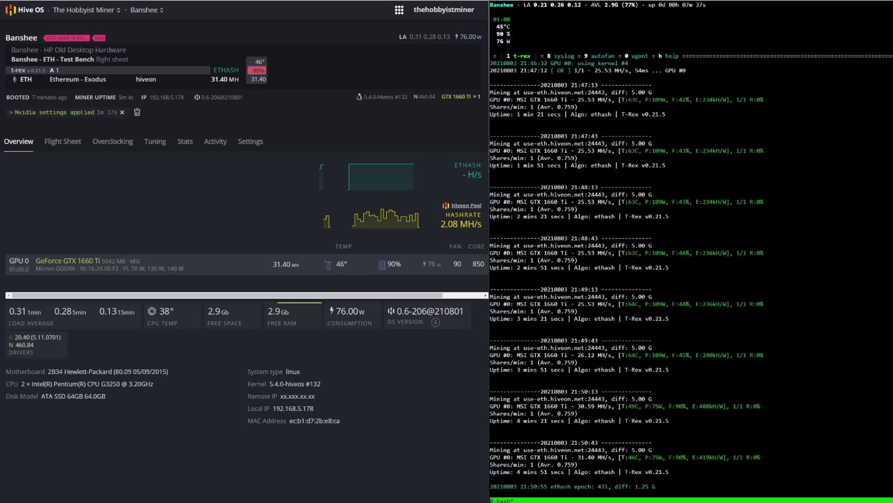
- Bring up WhatToMine's GPU calculator, showing Ethash at 30.0 MH/s and 80 W
{"action": "mouse_move", "coordinate": [435, 296]}
{"action": "left_mouse_down"}
{"action": "mouse_move", "coordinate": [470, 298]}
{"action": "mouse_move", "coordinate": [417, 296]}
{"action": "left_mouse_up"}
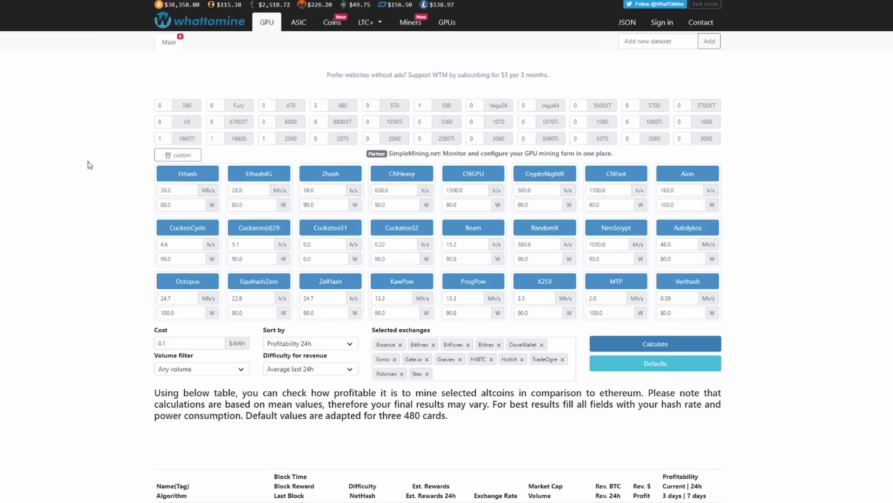
- Enter a 1660 Ti at Ethash 31.4 MH/s, 105 W and 0.07317 $/kWh, then recalculate
{"action": "left_click", "coordinate": [194, 144]}
{"action": "double_click", "coordinate": [180, 191]}
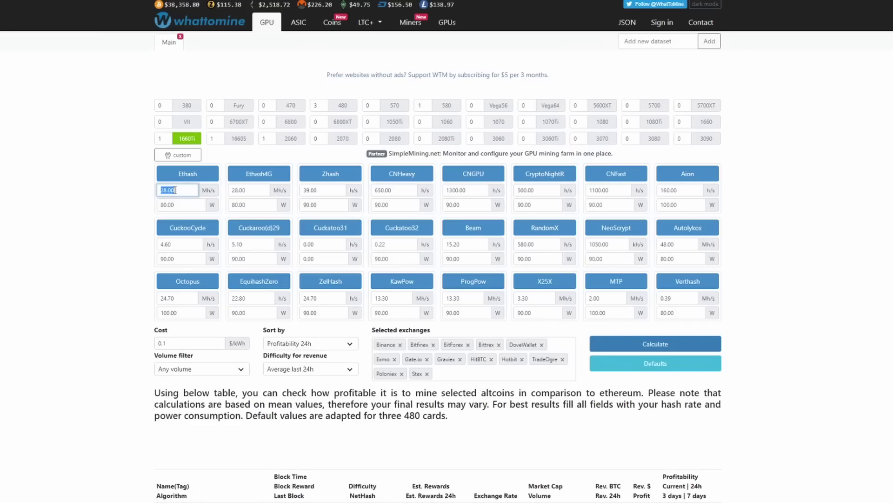
{"action": "type", "text": "31.40"}
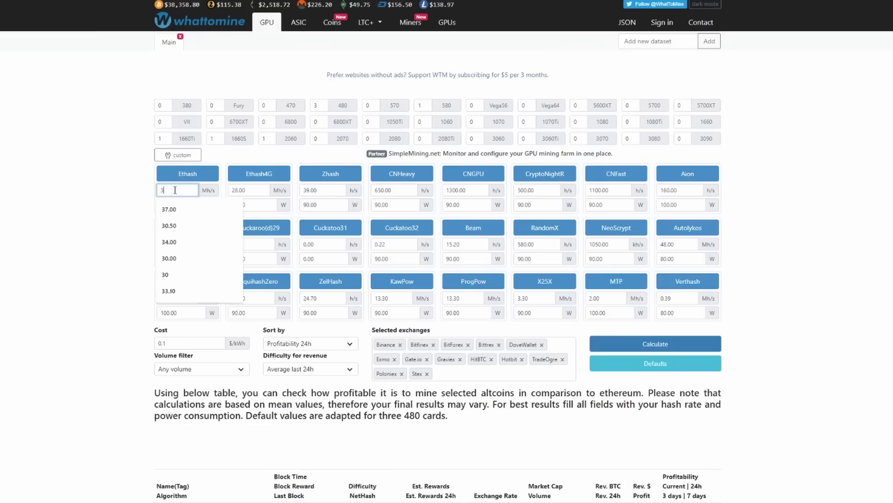
{"action": "left_click", "coordinate": [88, 203]}
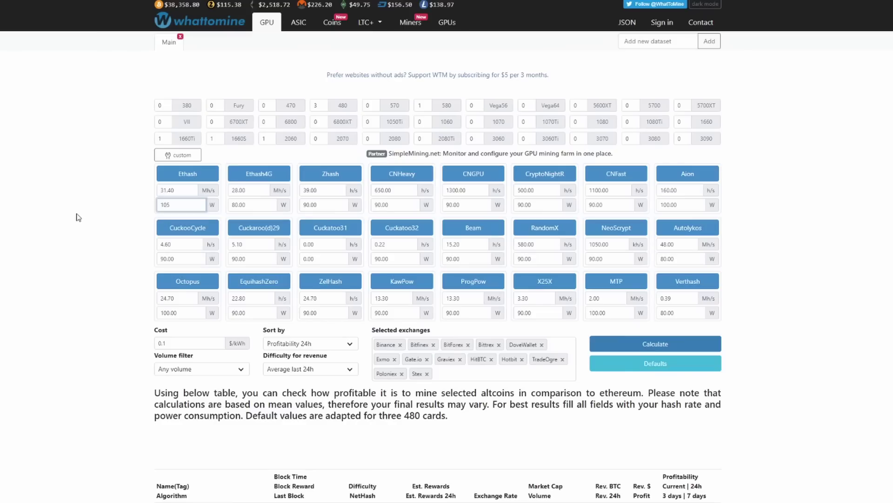
{"action": "left_click", "coordinate": [78, 217]}
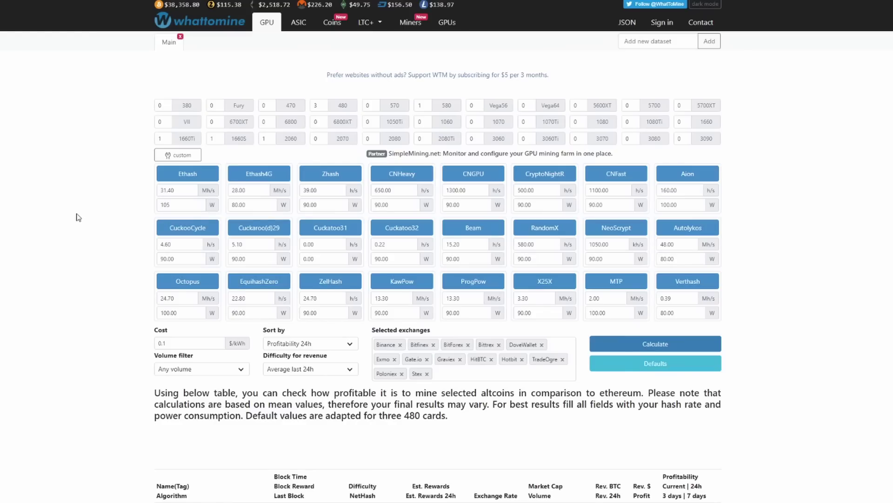
{"action": "left_click", "coordinate": [181, 343]}
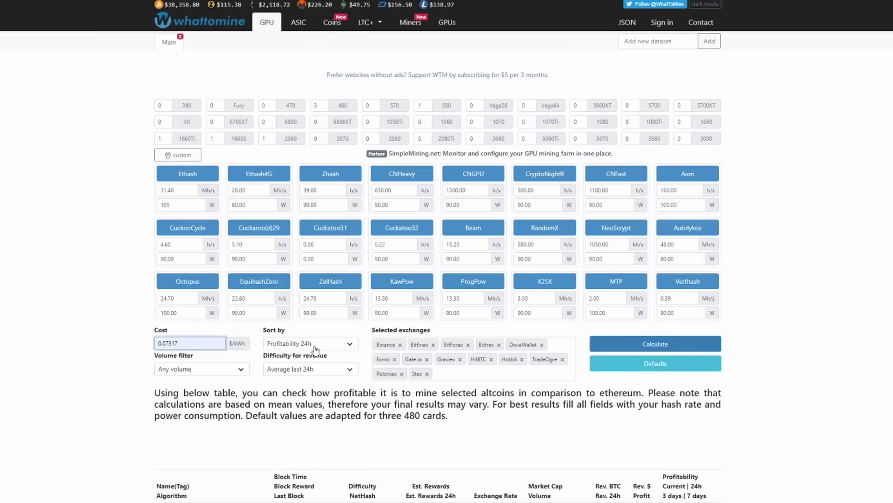
{"action": "left_click", "coordinate": [315, 349]}
{"action": "left_click", "coordinate": [642, 344]}
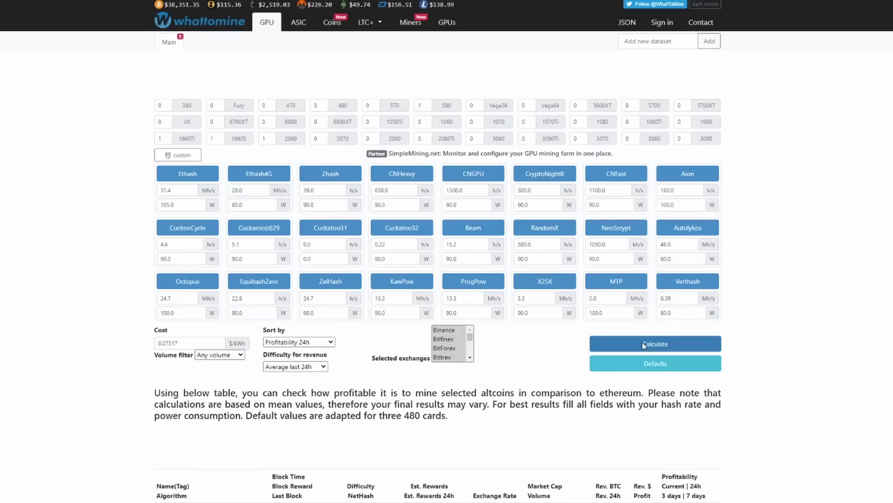
- In the results, mark Ethereum's $2.19 24h profit and open the Ethereum (ETH) page
{"action": "scroll", "coordinate": [203, 410], "scroll_direction": "down", "scroll_amount": 3}
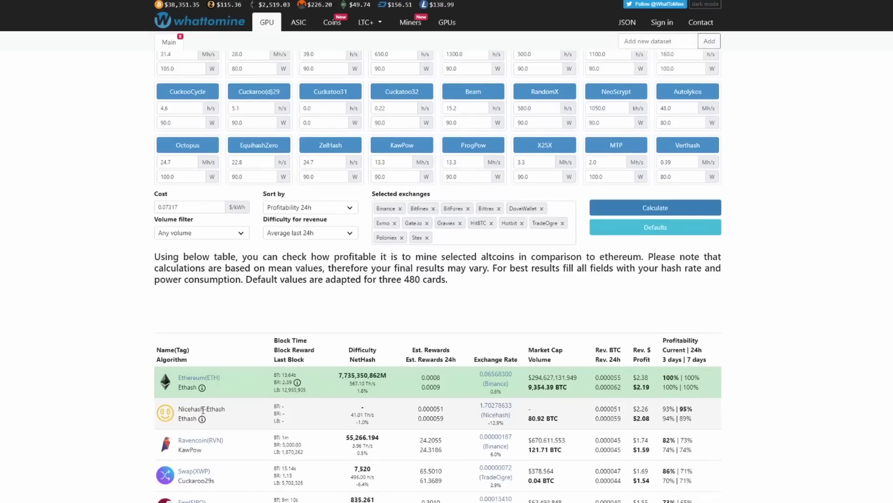
{"action": "scroll", "coordinate": [203, 410], "scroll_direction": "down", "scroll_amount": 1}
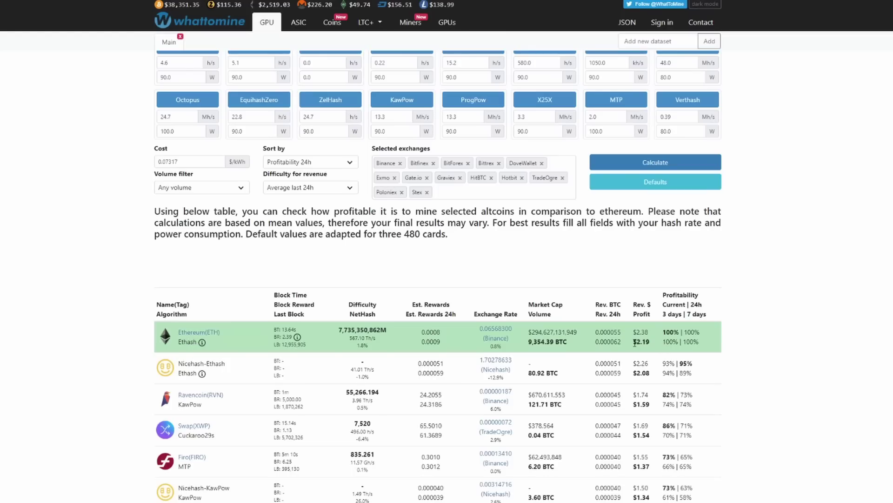
{"action": "left_click_drag", "start_coordinate": [637, 342], "coordinate": [659, 345]}
{"action": "left_click", "coordinate": [191, 333]}
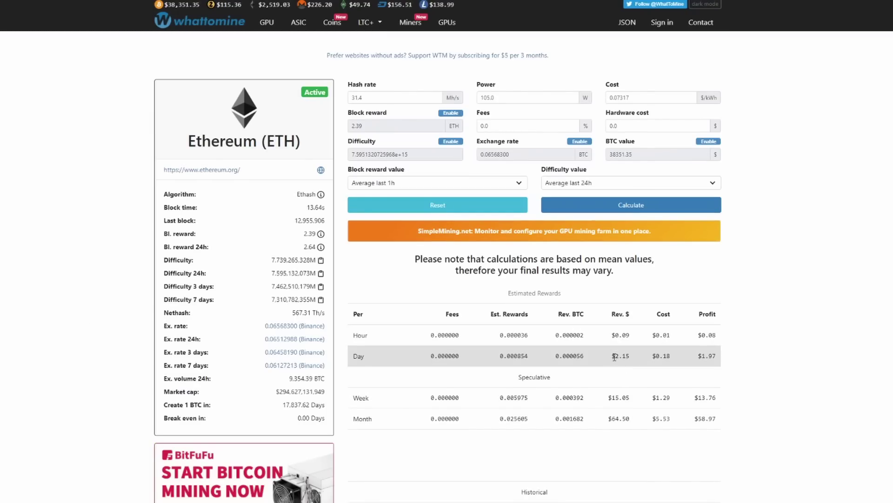
{"action": "left_click_drag", "start_coordinate": [614, 357], "coordinate": [632, 358]}
{"action": "left_click", "coordinate": [638, 365]}
{"action": "left_click_drag", "start_coordinate": [672, 356], "coordinate": [724, 359]}
{"action": "left_click", "coordinate": [694, 362]}
{"action": "left_click", "coordinate": [728, 358]}
- Set hardware cost to 400 $, recalculate, and mark the 203.48-day break-even
{"action": "double_click", "coordinate": [616, 125]}
{"action": "type", "text": "400"}
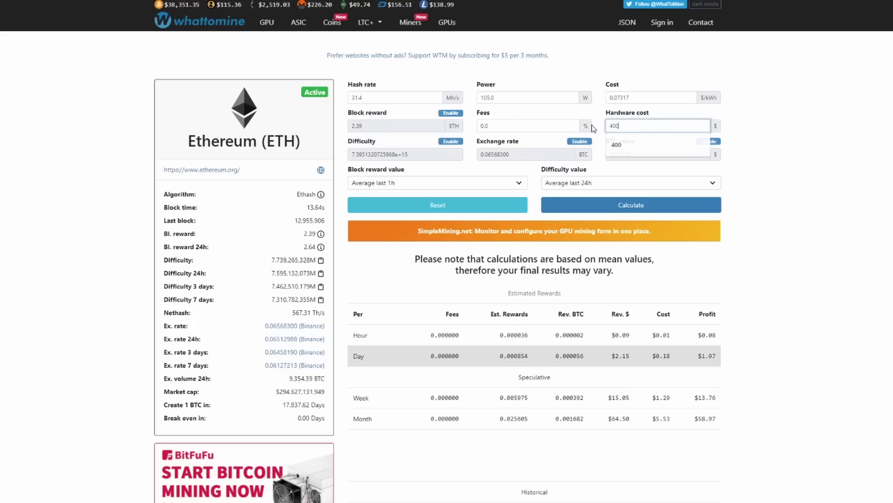
{"action": "left_click", "coordinate": [825, 152]}
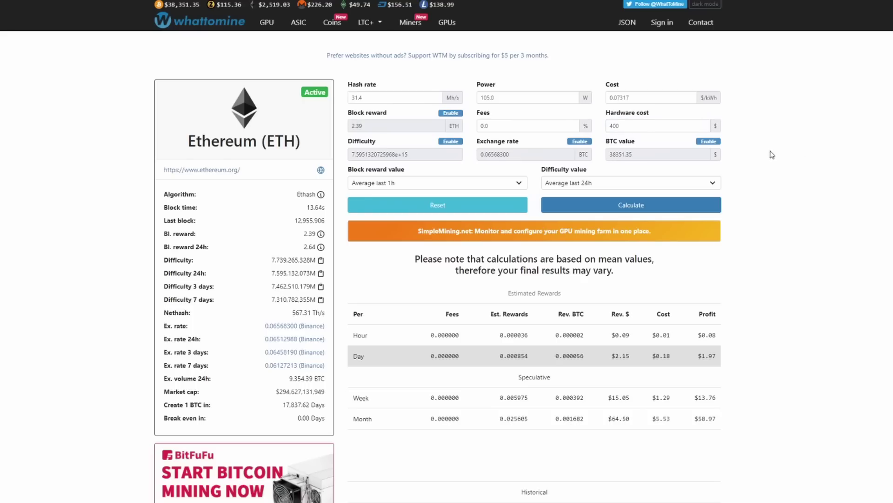
{"action": "left_click", "coordinate": [628, 125]}
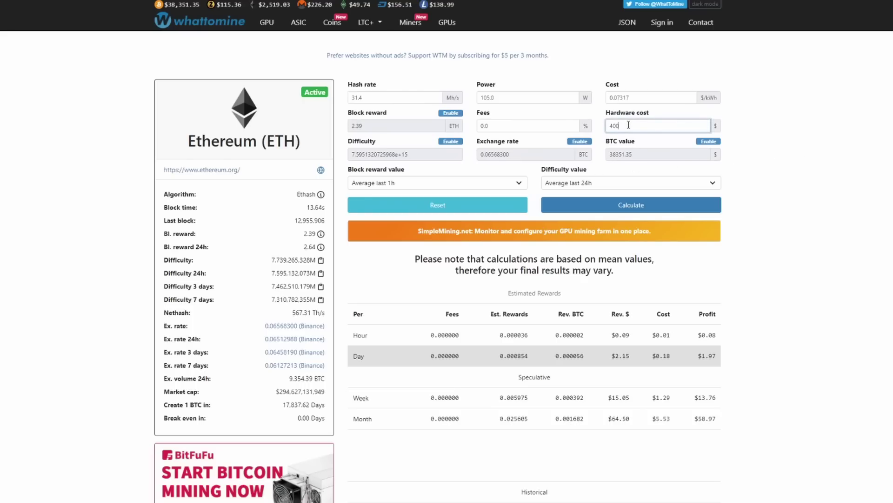
{"action": "left_click", "coordinate": [740, 140]}
{"action": "left_click", "coordinate": [630, 205]}
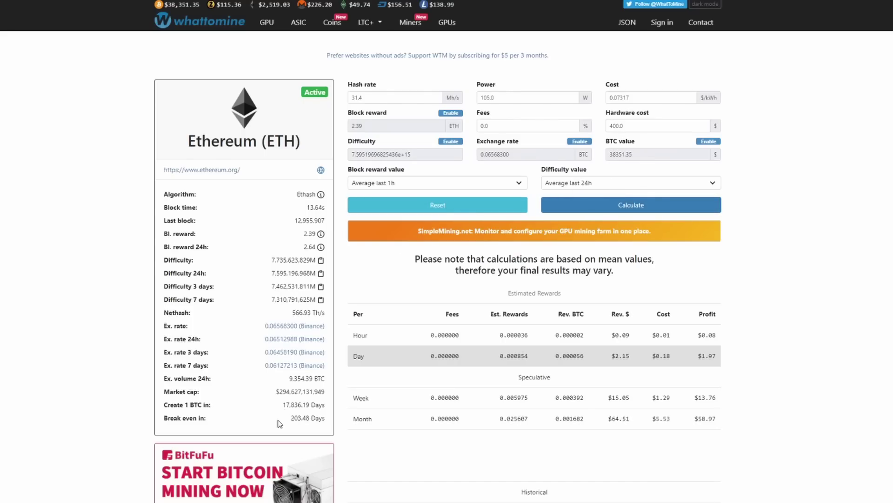
{"action": "left_click_drag", "start_coordinate": [291, 418], "coordinate": [300, 419]}
- Switch difficulty to the 7-day average, then highlight $2.24 revenue, $400 cost and 194.70-day break-even
{"action": "left_click", "coordinate": [632, 186]}
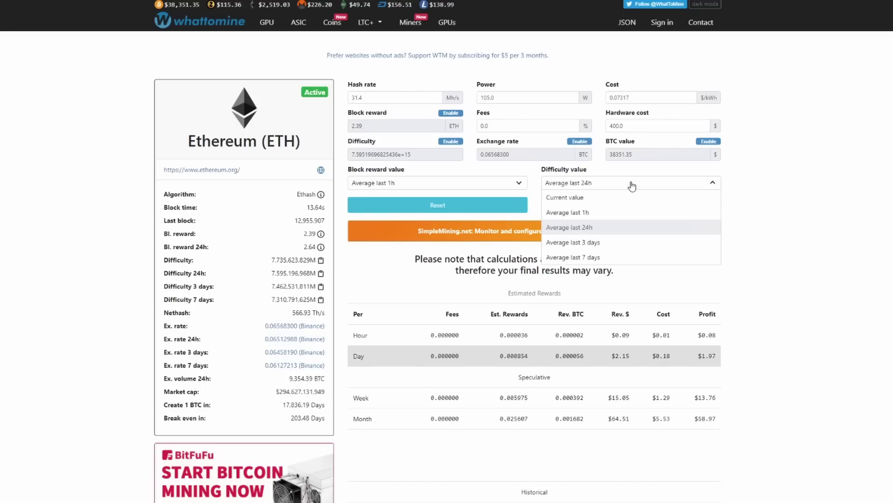
{"action": "left_click", "coordinate": [597, 261]}
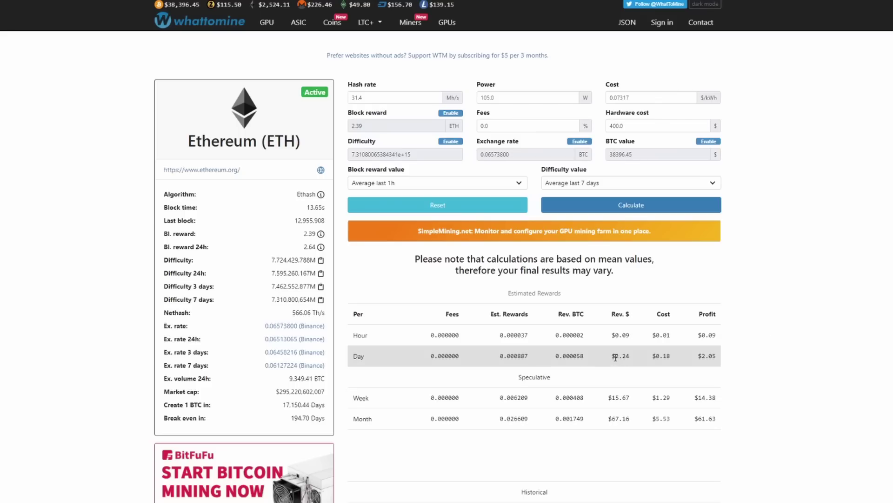
{"action": "left_click_drag", "start_coordinate": [615, 356], "coordinate": [642, 361]}
{"action": "double_click", "coordinate": [613, 125]}
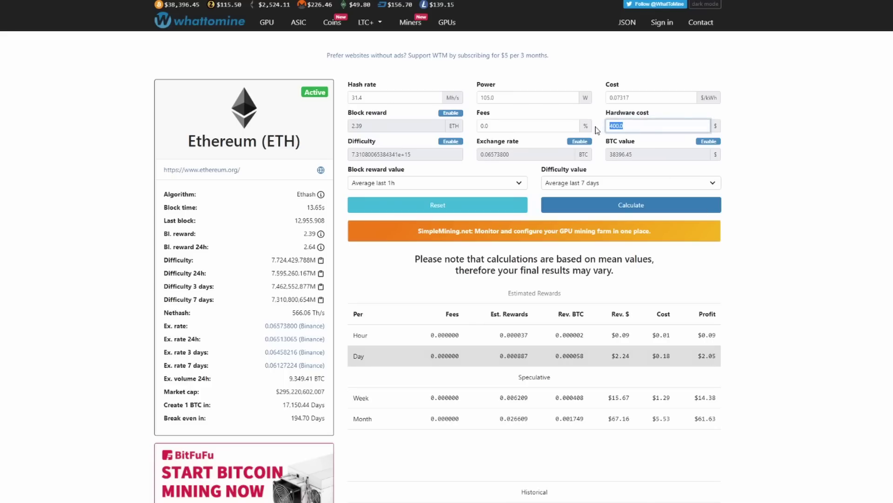
{"action": "left_click_drag", "start_coordinate": [292, 417], "coordinate": [302, 416]}
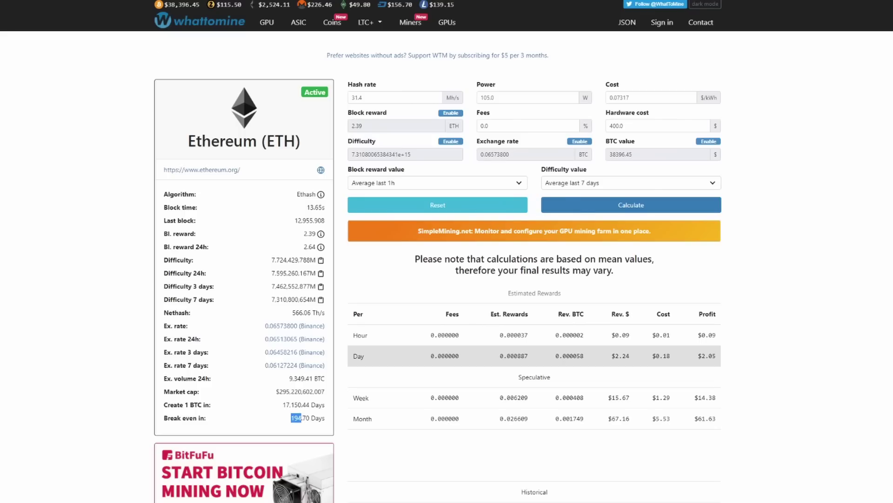
- Back on the GPU comparison, set difficulty to the last 7 days average and recalculate
{"action": "left_click", "coordinate": [266, 22]}
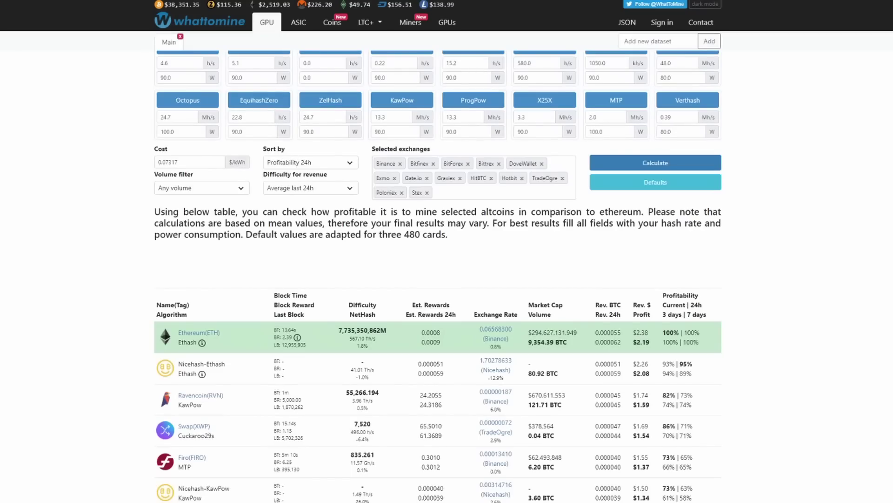
{"action": "scroll", "coordinate": [113, 321], "scroll_direction": "up", "scroll_amount": 1}
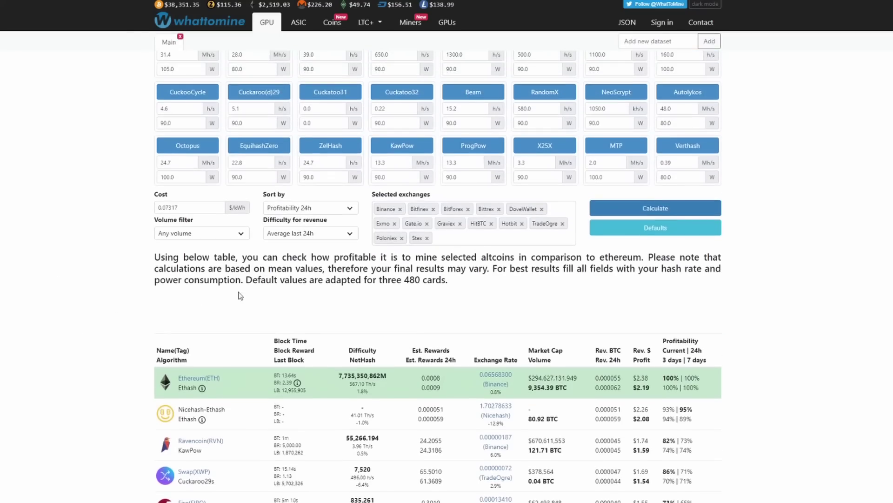
{"action": "left_click", "coordinate": [322, 239]}
{"action": "left_click", "coordinate": [320, 295]}
{"action": "left_click", "coordinate": [672, 209]}
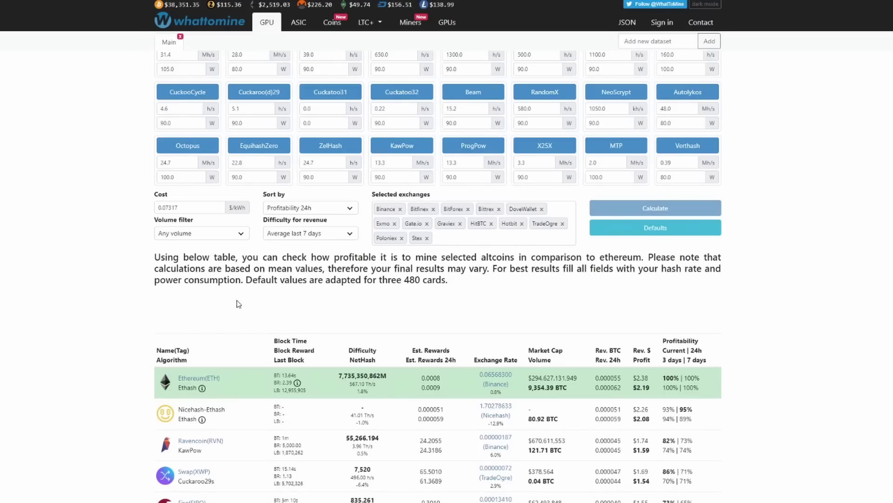
{"action": "scroll", "coordinate": [41, 265], "scroll_direction": "down", "scroll_amount": 5}
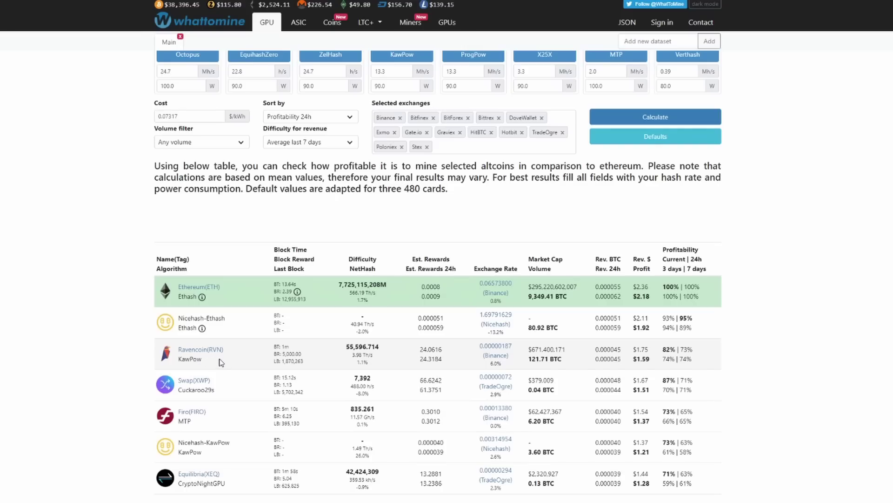
- Open Ravencoin's calculator, return to the table, and scroll down to Ethereum Classic and Ergo
{"action": "left_click", "coordinate": [207, 350]}
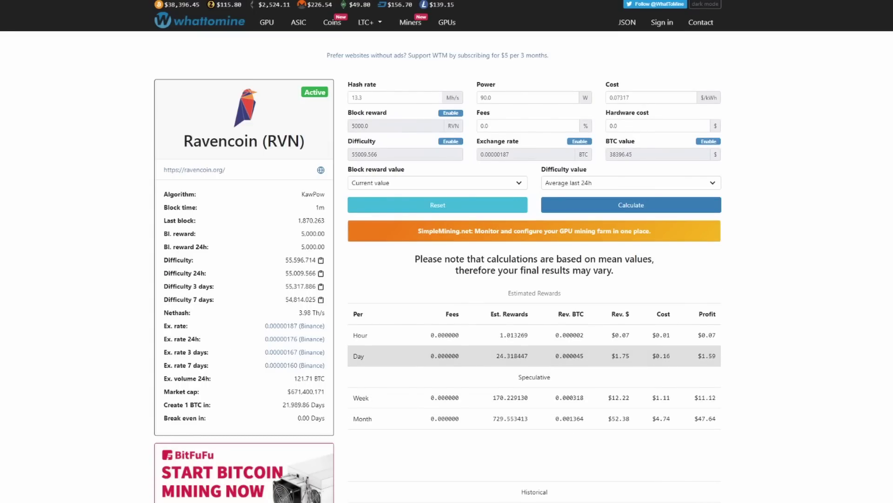
{"action": "key", "text": "alt+Left"}
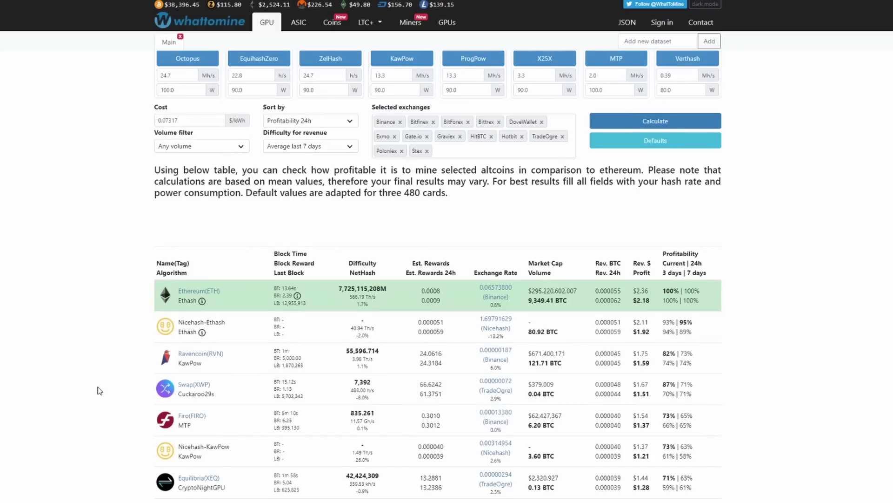
{"action": "scroll", "coordinate": [107, 368], "scroll_direction": "down", "scroll_amount": 2}
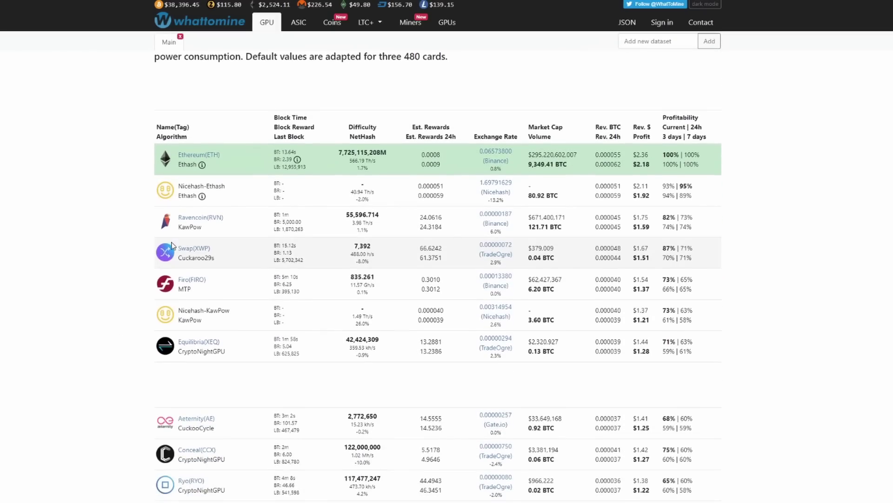
{"action": "scroll", "coordinate": [151, 370], "scroll_direction": "down", "scroll_amount": 2}
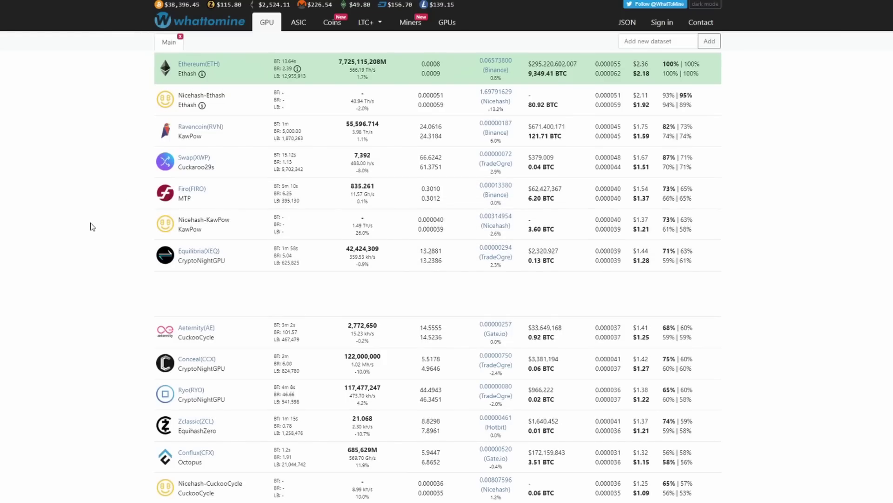
{"action": "scroll", "coordinate": [85, 316], "scroll_direction": "down", "scroll_amount": 2}
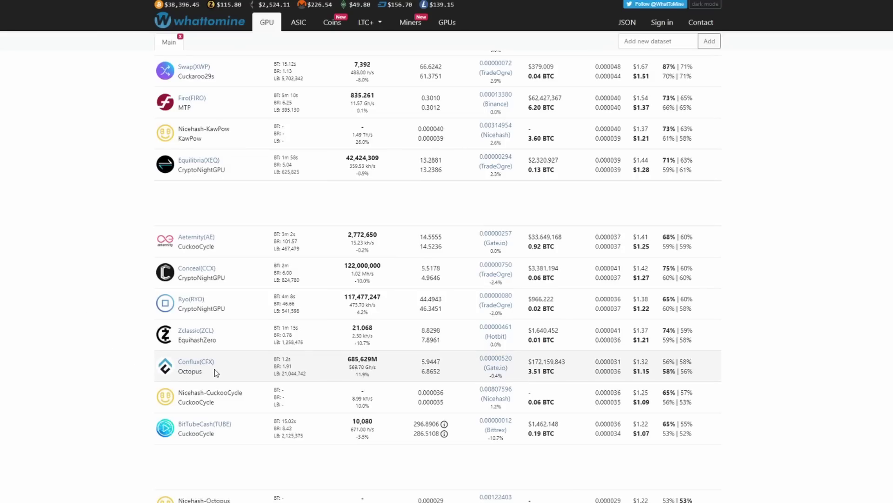
{"action": "scroll", "coordinate": [216, 372], "scroll_direction": "down", "scroll_amount": 2}
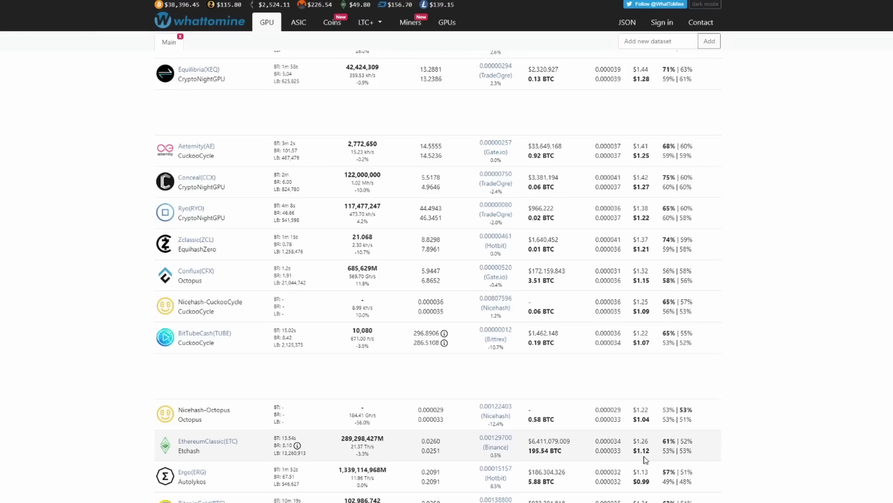
{"action": "scroll", "coordinate": [654, 456], "scroll_direction": "down", "scroll_amount": 1}
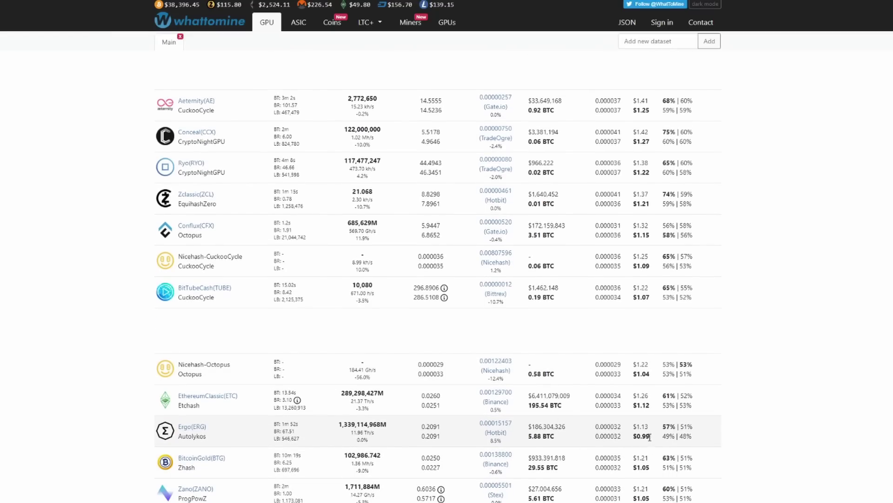
- Open Ergo's calculator and highlight its $0.14 daily cost
{"action": "left_click", "coordinate": [196, 427]}
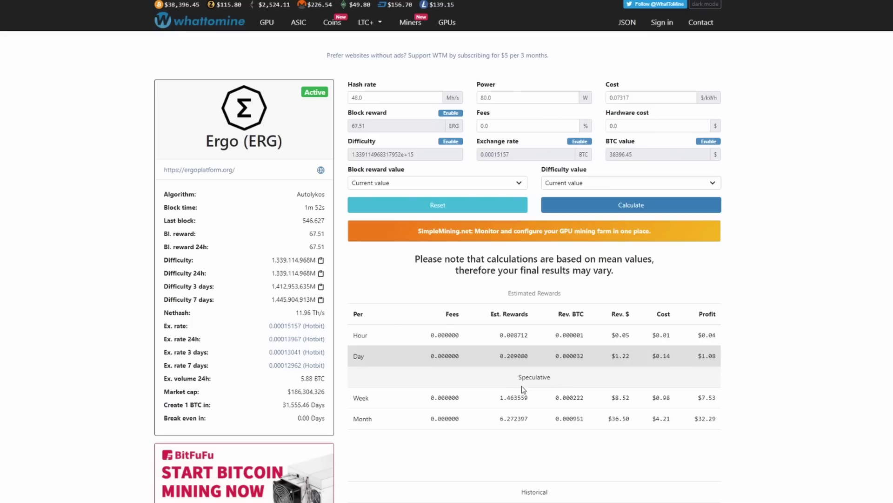
{"action": "left_click_drag", "start_coordinate": [680, 356], "coordinate": [656, 358]}
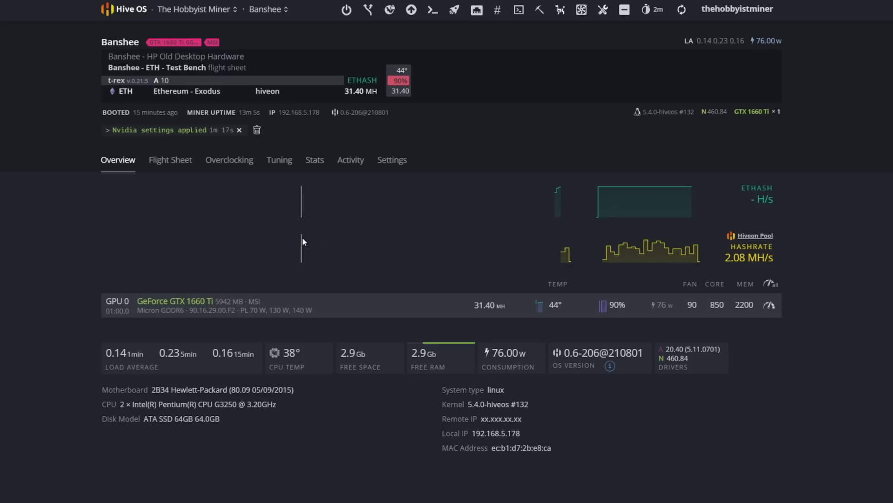
- Return to the Hive OS farms dashboard and open the farm's five-worker list
{"action": "left_click", "coordinate": [123, 12]}
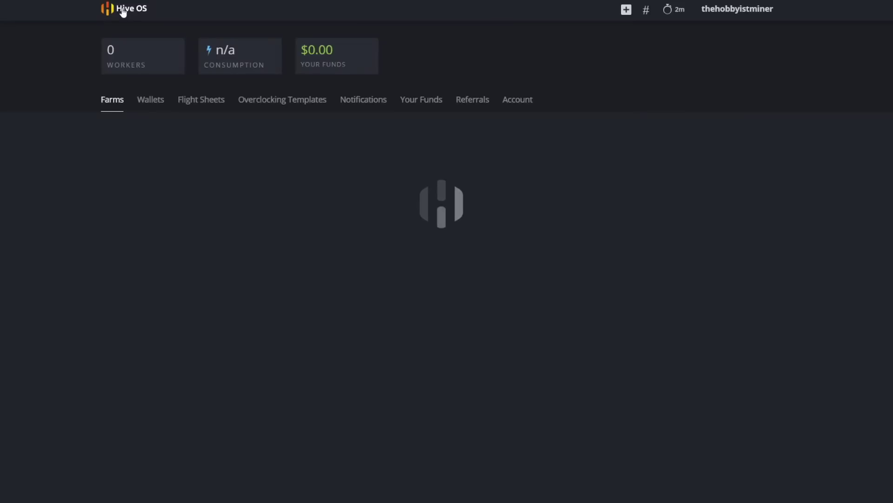
{"action": "left_click", "coordinate": [246, 245]}
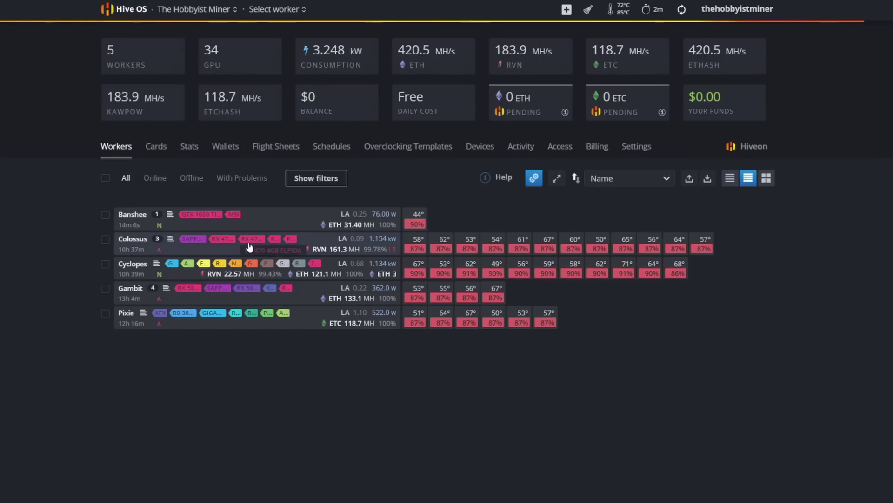
- Open the Cyclopes worker and review its 11 GPUs, hashrate charts and four miners
{"action": "left_click", "coordinate": [127, 272]}
{"action": "scroll", "coordinate": [84, 272], "scroll_direction": "down", "scroll_amount": 3}
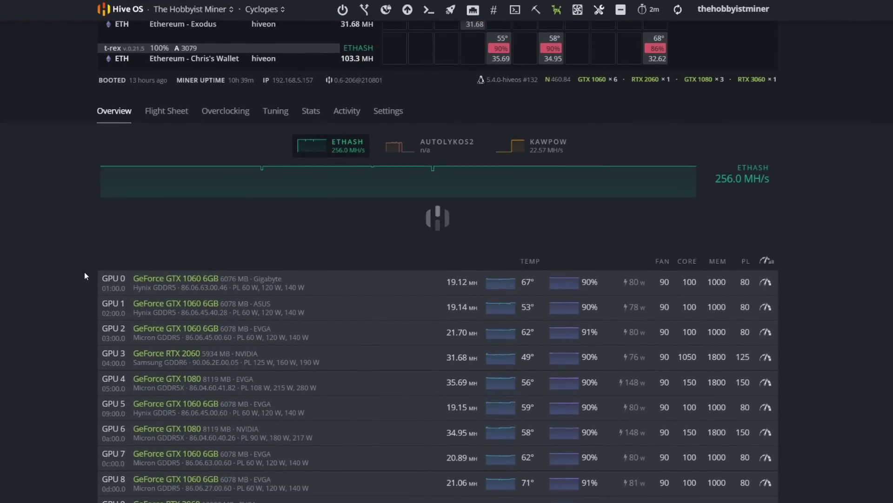
{"action": "scroll", "coordinate": [84, 272], "scroll_direction": "down", "scroll_amount": 1}
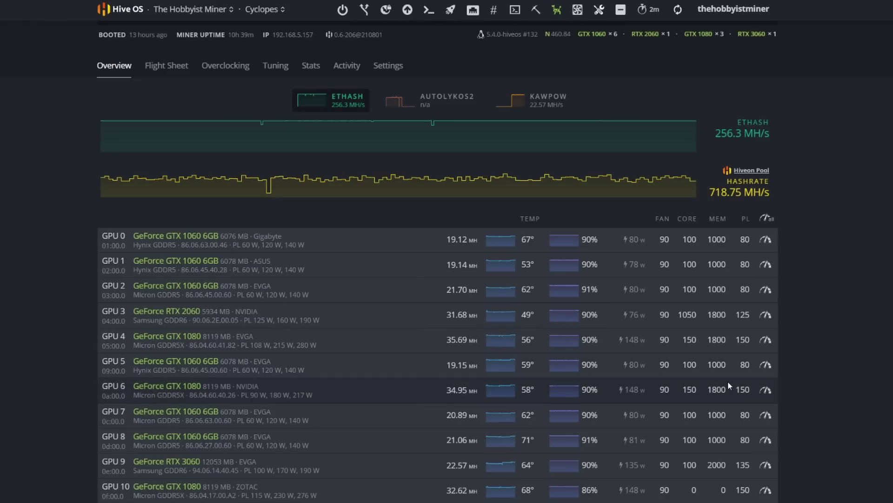
{"action": "scroll", "coordinate": [741, 427], "scroll_direction": "down", "scroll_amount": 2}
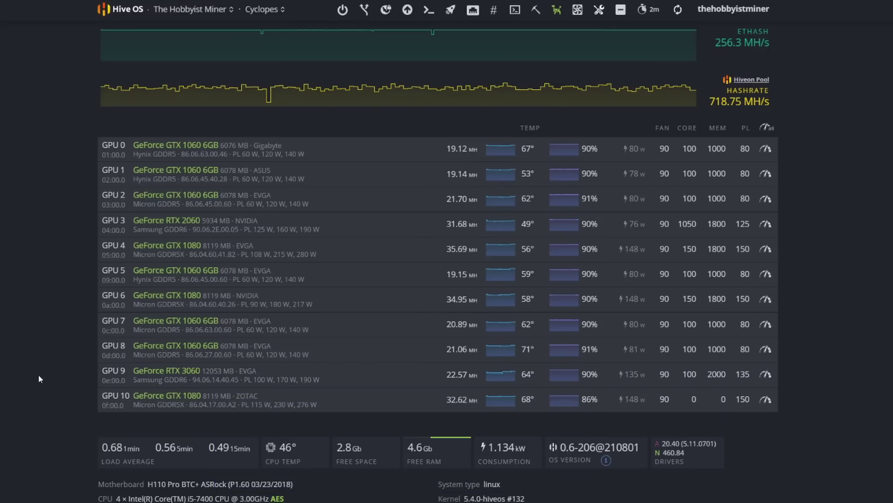
{"action": "scroll", "coordinate": [39, 374], "scroll_direction": "up", "scroll_amount": 5}
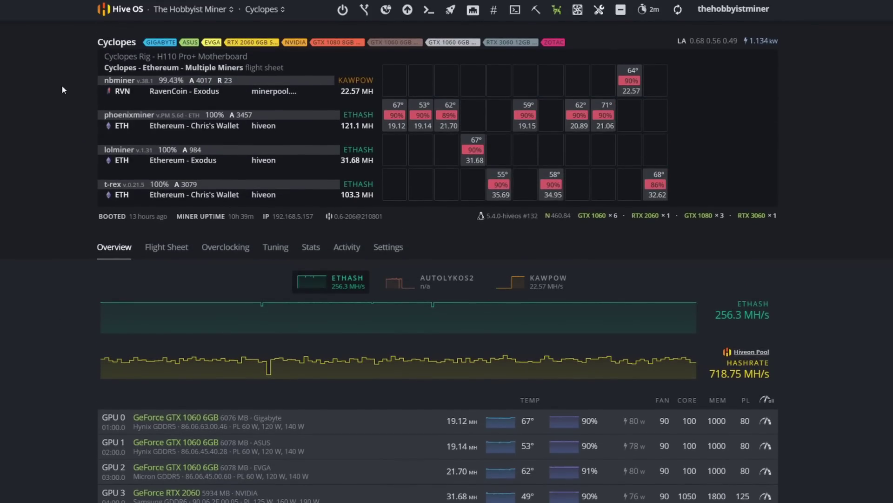